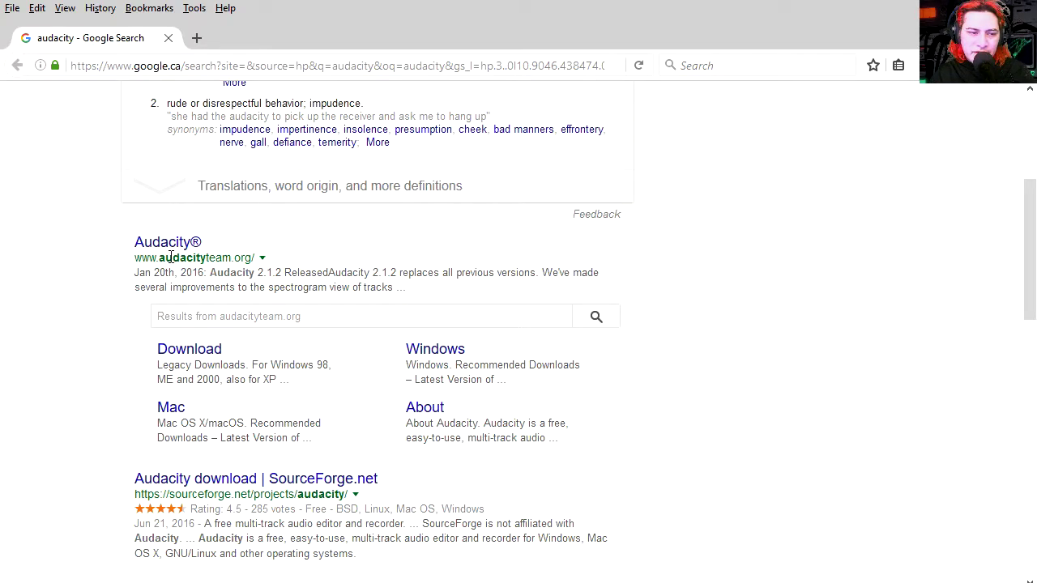
# Step: Go from the official Audacity site to its download page
pyautogui.click(168, 243)
pyautogui.scroll(-3, 486, 343)
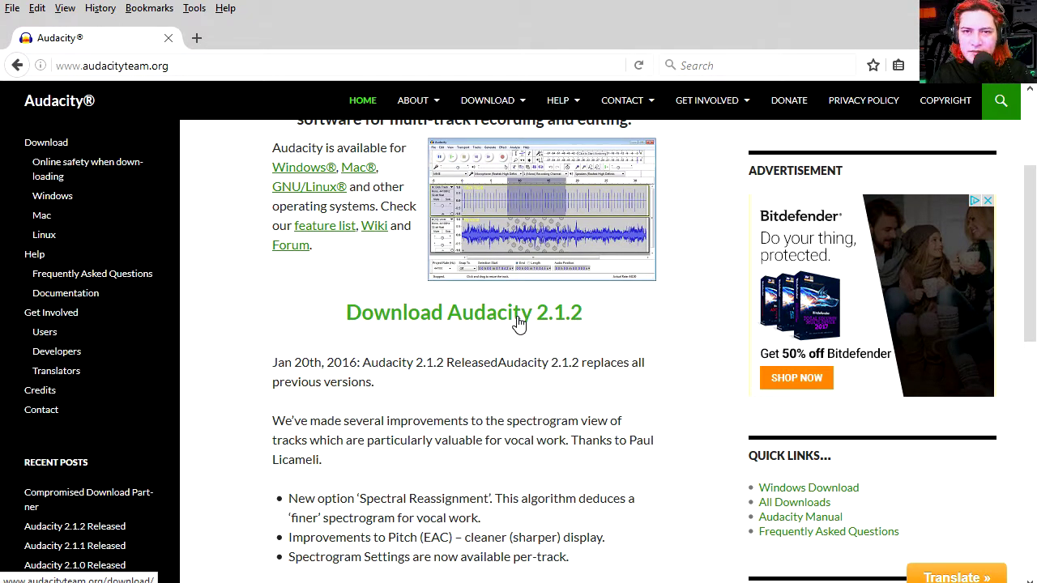
pyautogui.click(518, 323)
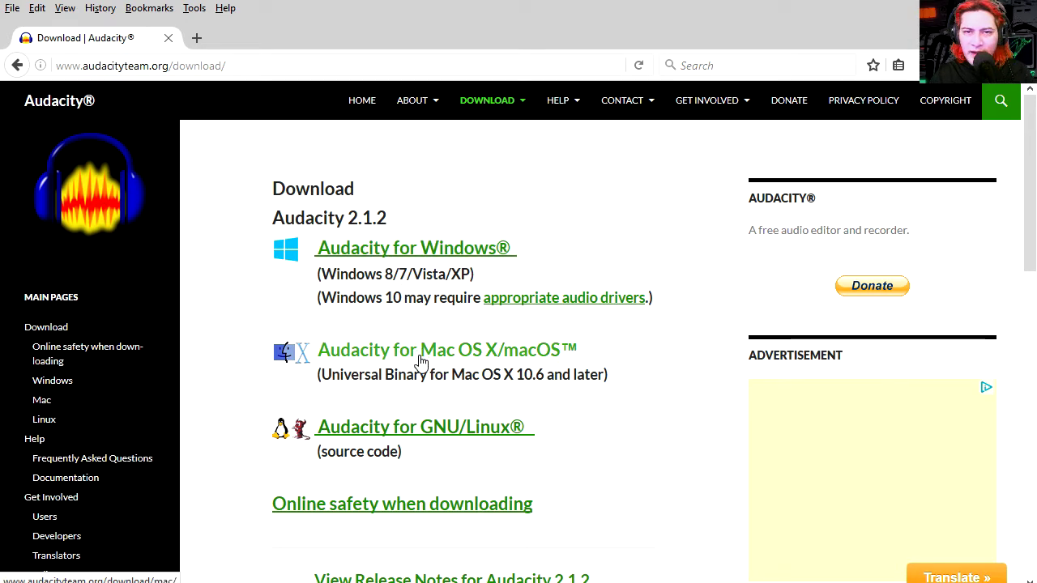
pyautogui.scroll(-2, 410, 370)
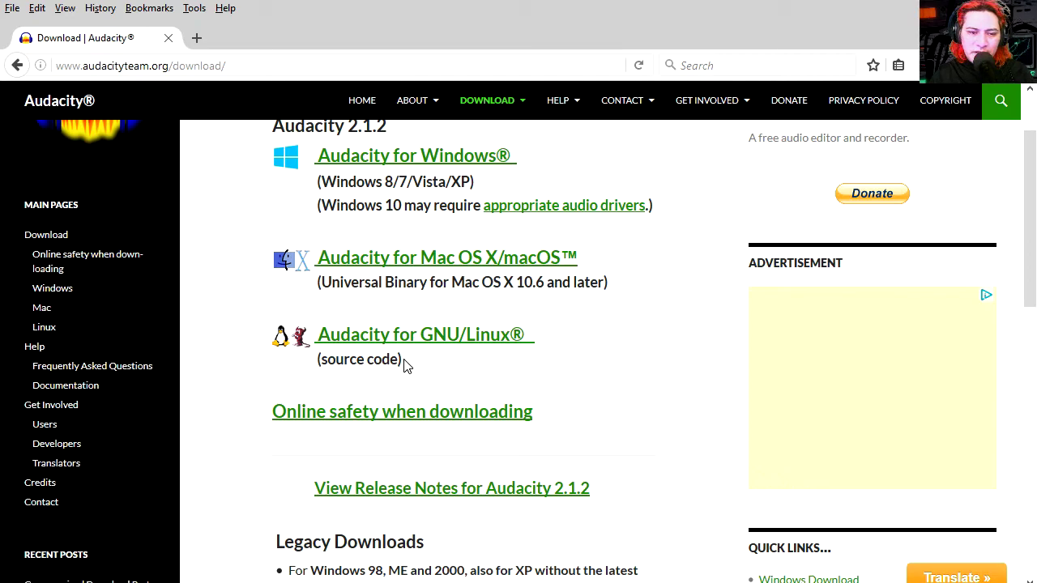
pyautogui.moveTo(405, 362); pyautogui.dragTo(316, 360)
# Step: Download the Audacity 2.1.2 Windows installer and finish setup so Audacity launches
pyautogui.click(310, 384)
pyautogui.scroll(2, 296, 341)
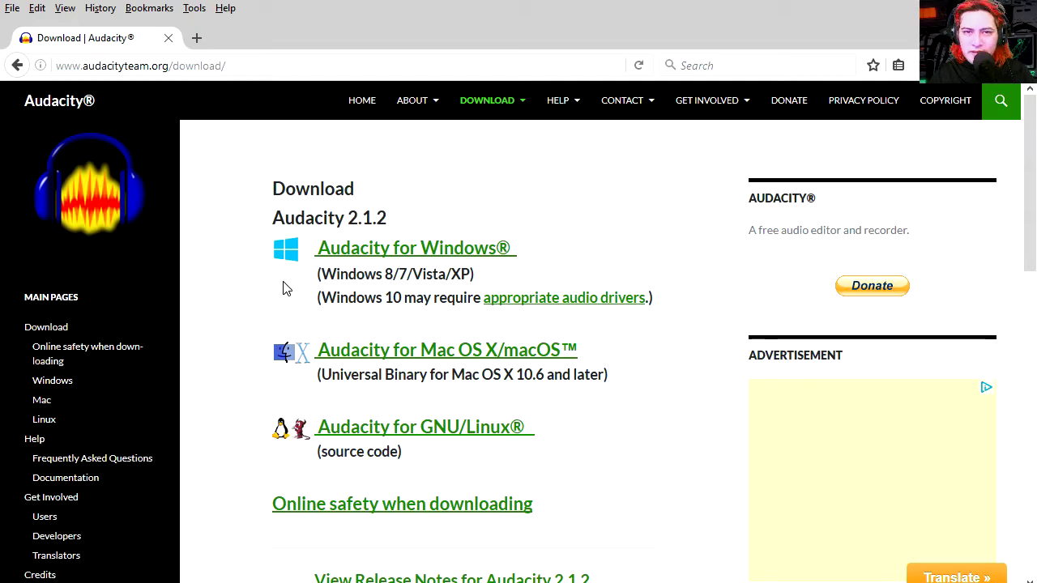
pyautogui.click(389, 249)
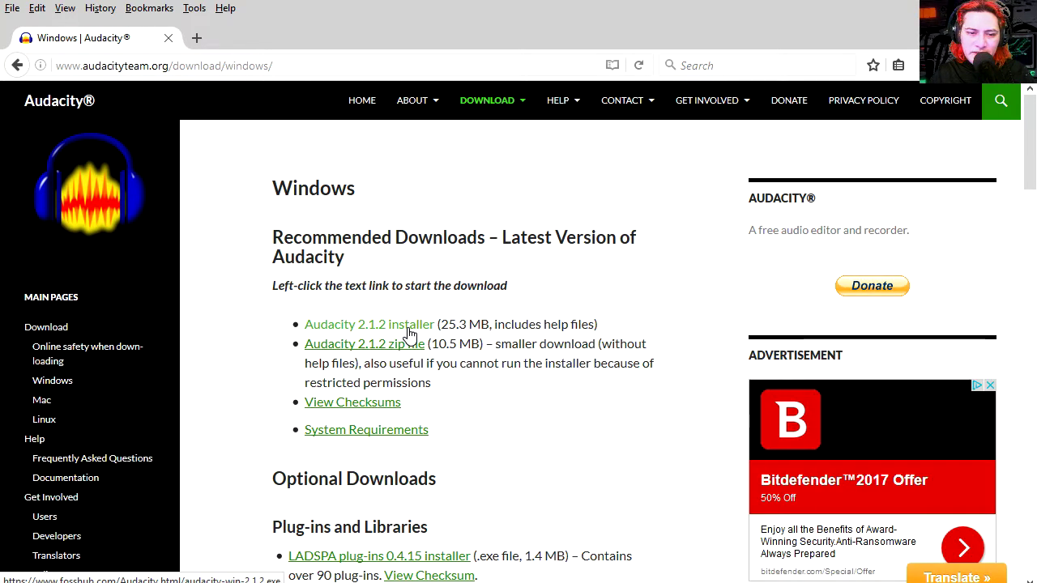
pyautogui.click(410, 335)
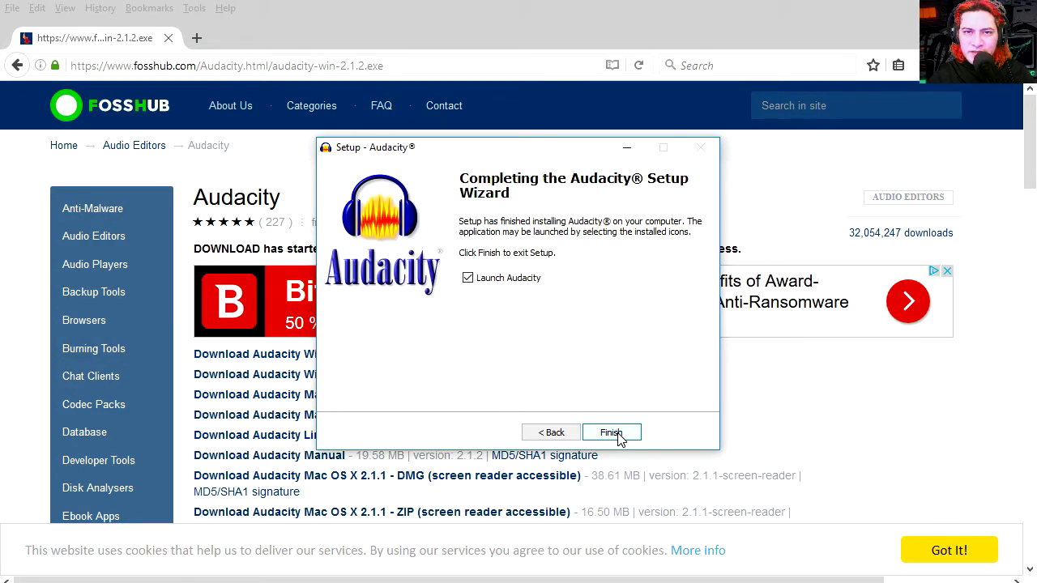
pyautogui.click(618, 434)
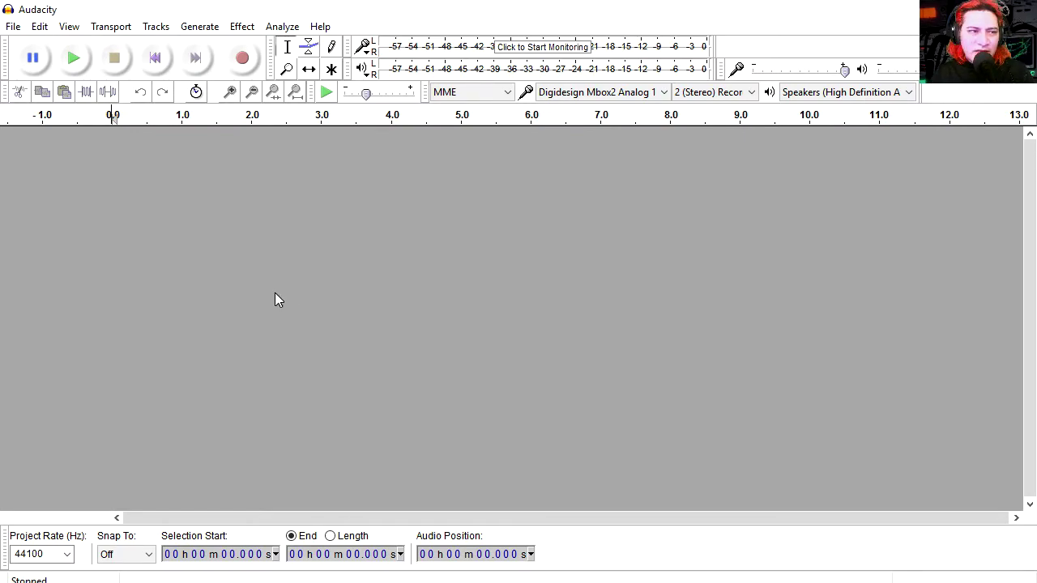
pyautogui.click(68, 27)
pyautogui.moveTo(110, 27)
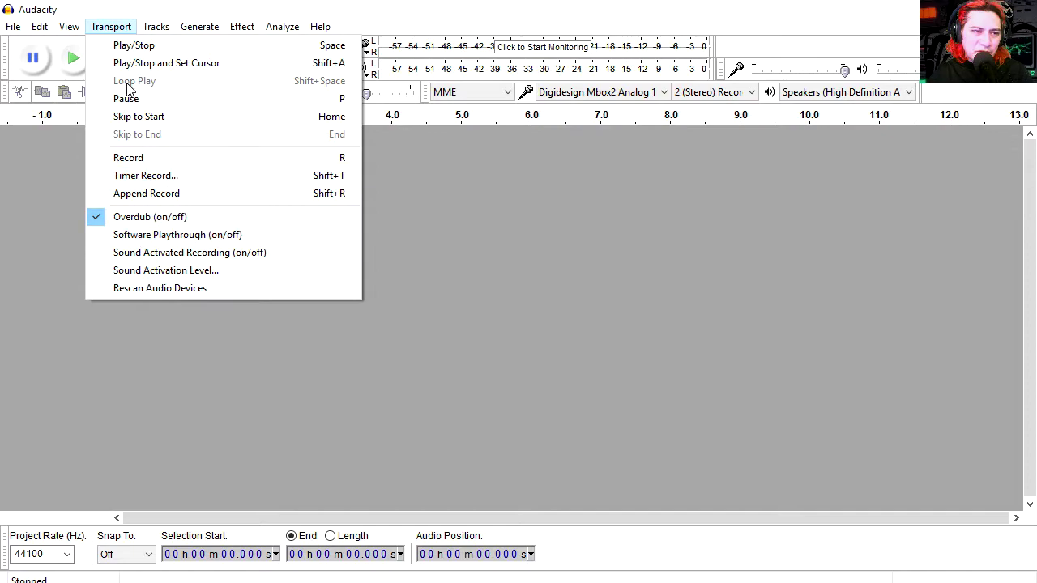
pyautogui.moveTo(200, 27)
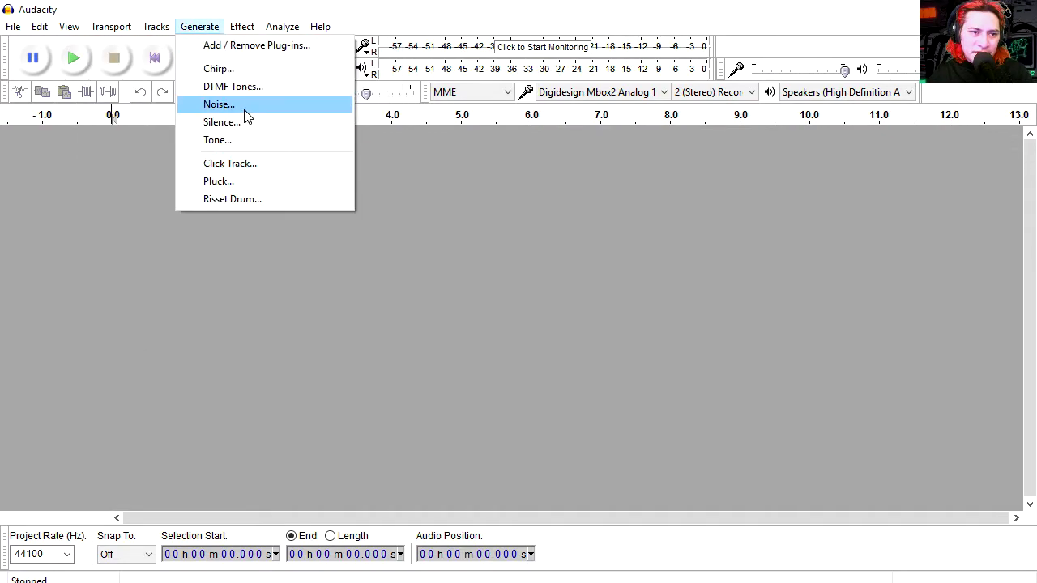
pyautogui.click(244, 111)
pyautogui.click(502, 285)
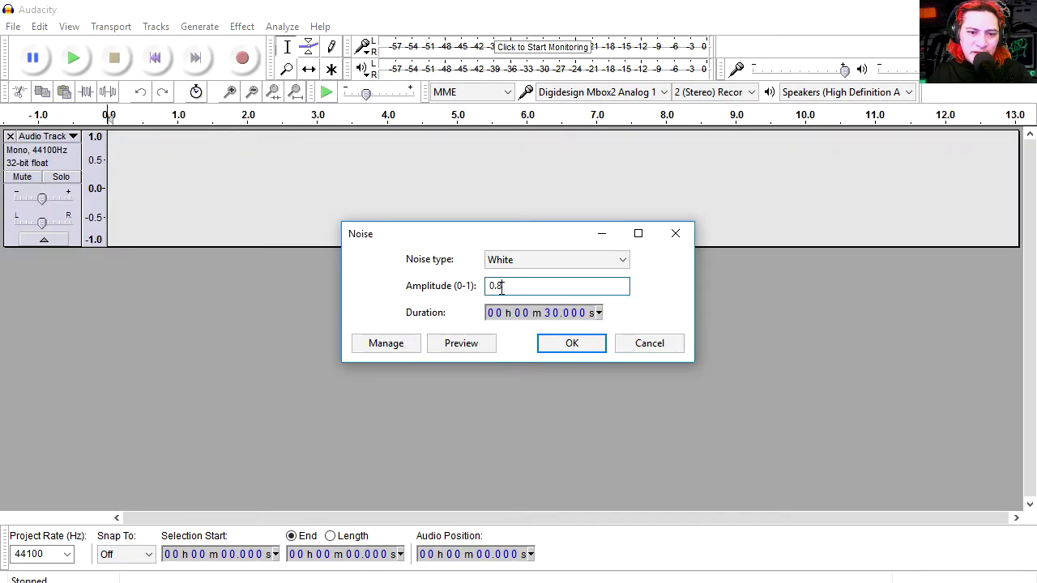
pyautogui.press('BackSpace')
pyautogui.write('1')
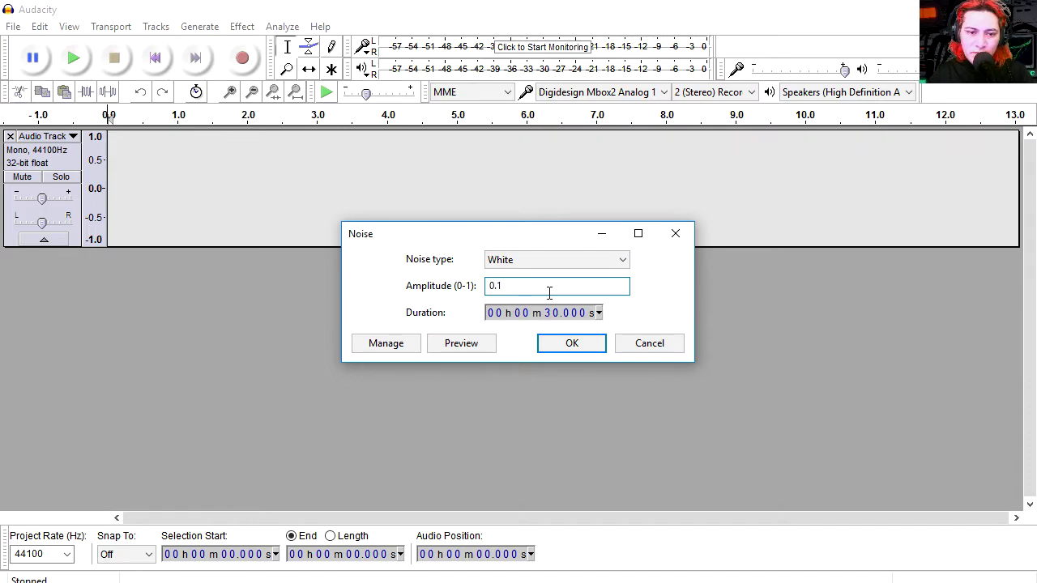
pyautogui.click(572, 344)
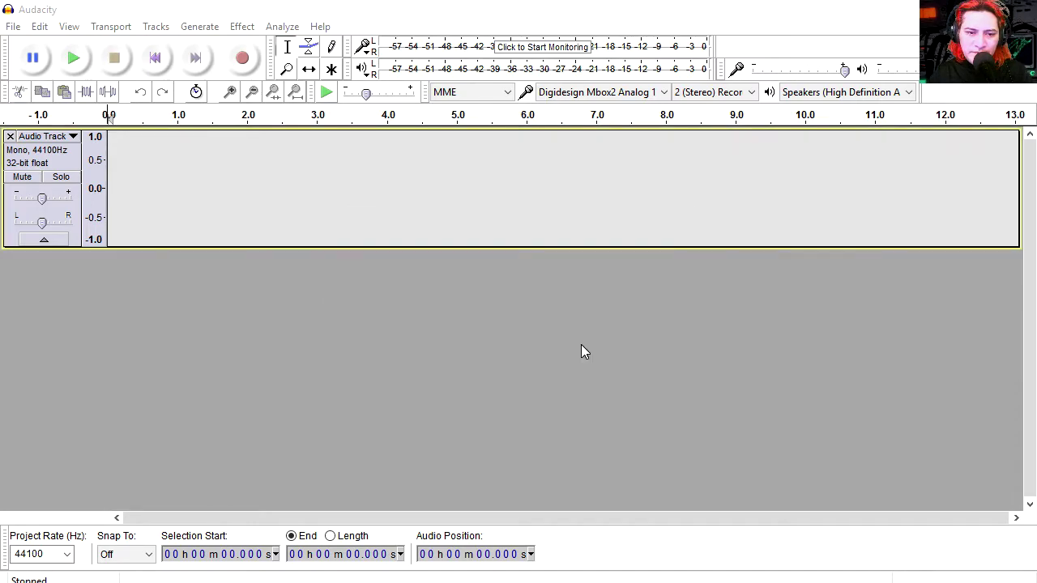
pyautogui.press('space')
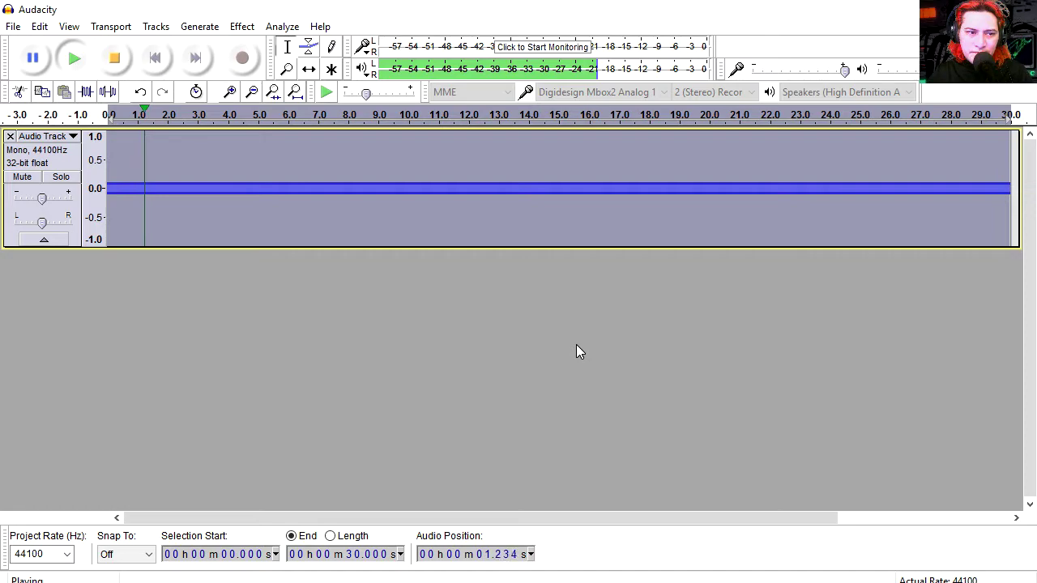
pyautogui.press('space')
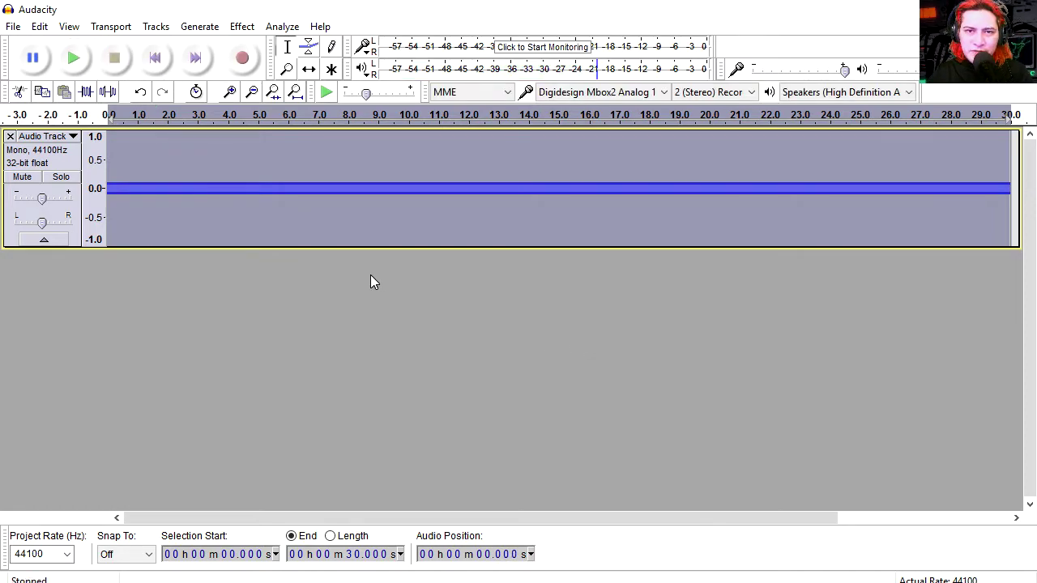
pyautogui.click(204, 214)
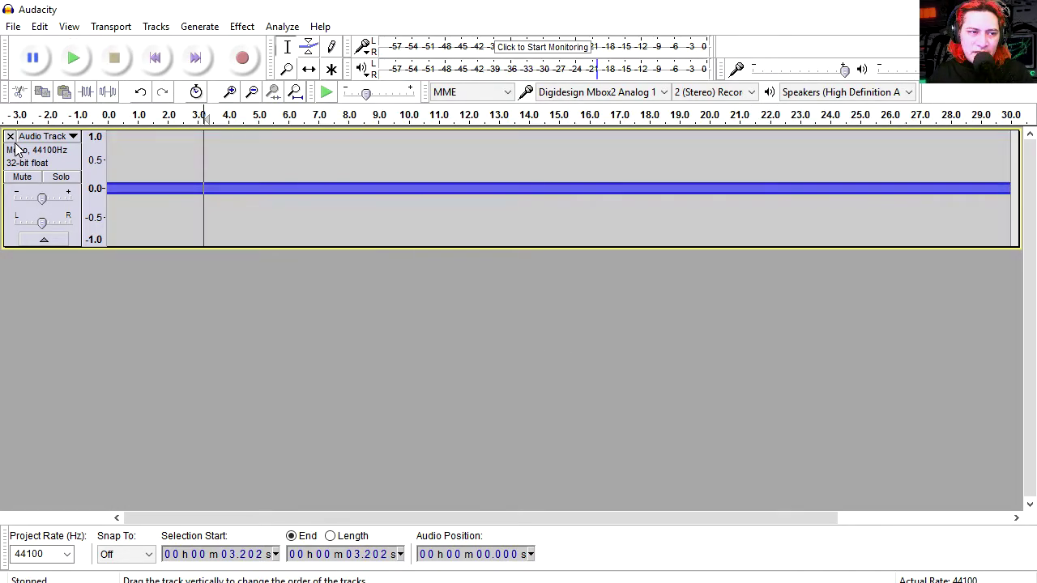
pyautogui.click(11, 137)
pyautogui.click(156, 26)
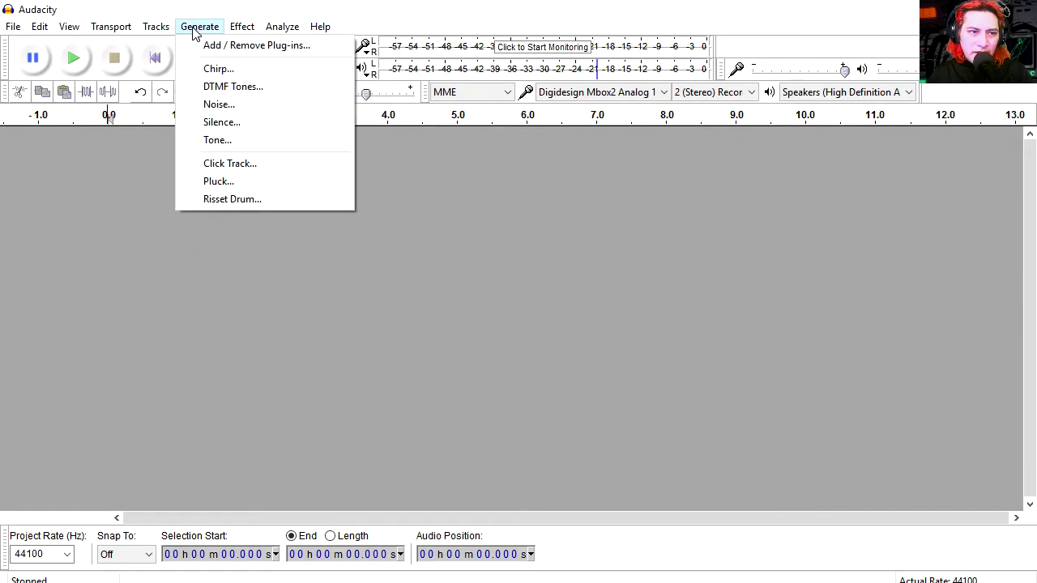
pyautogui.click(257, 143)
pyautogui.write('1')
pyautogui.click(567, 362)
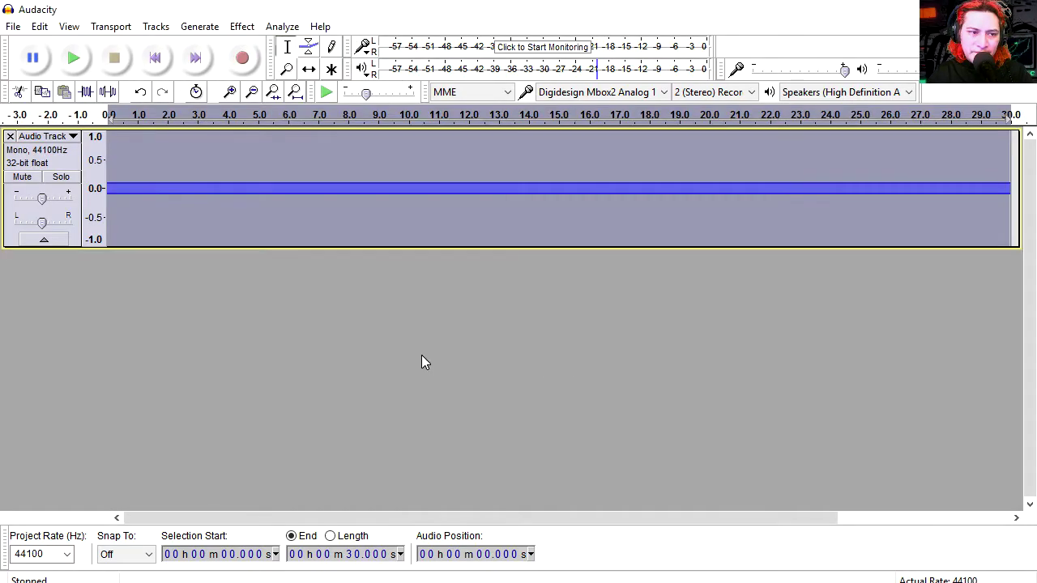
pyautogui.press('space')
pyautogui.press('space')
pyautogui.hotkey('ctrl', 'z')
pyautogui.click(236, 28)
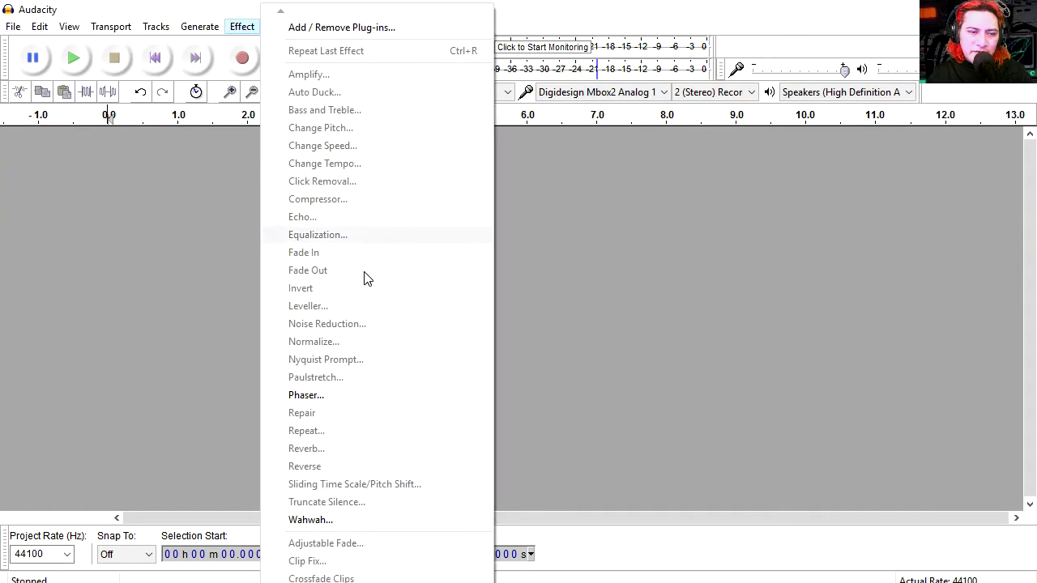
pyautogui.click(149, 241)
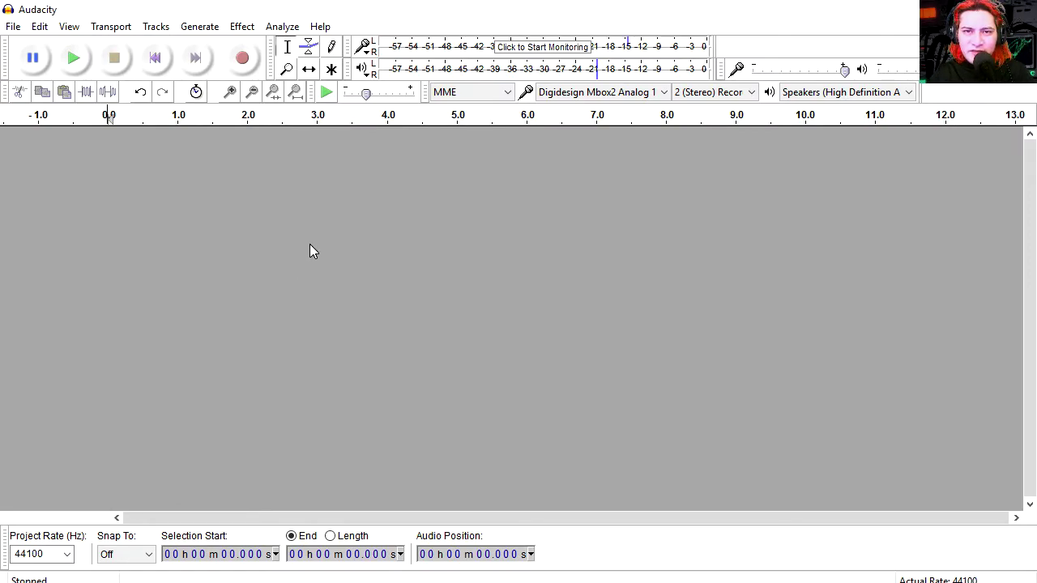
pyautogui.click(243, 60)
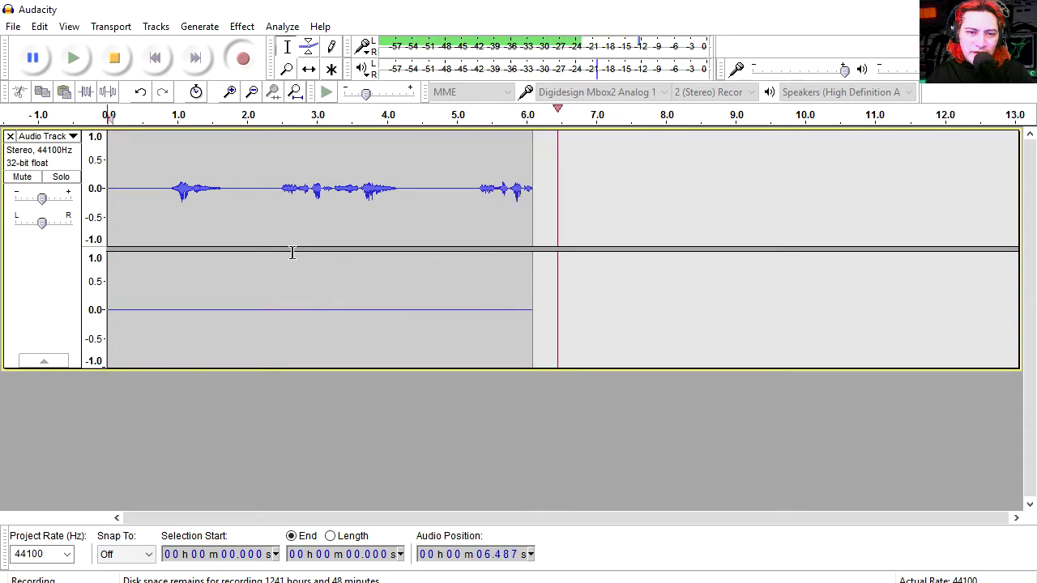
# Step: Stop recording near eight seconds and delete the pauses at 1.80–2.45 s and 3.80–4.62 s
pyautogui.press('space')
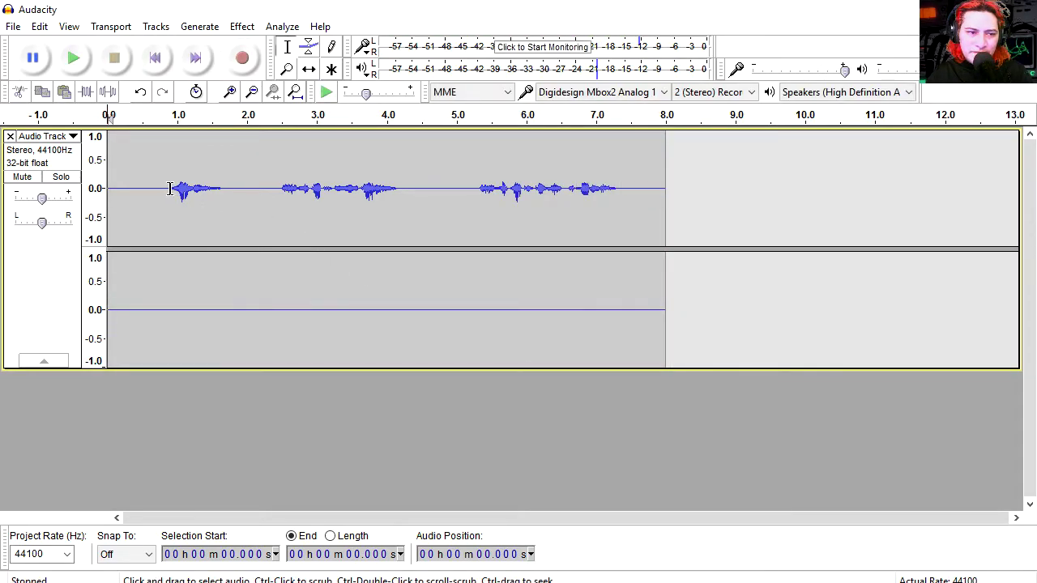
pyautogui.click(170, 188)
pyautogui.moveTo(233, 212); pyautogui.dragTo(277, 213)
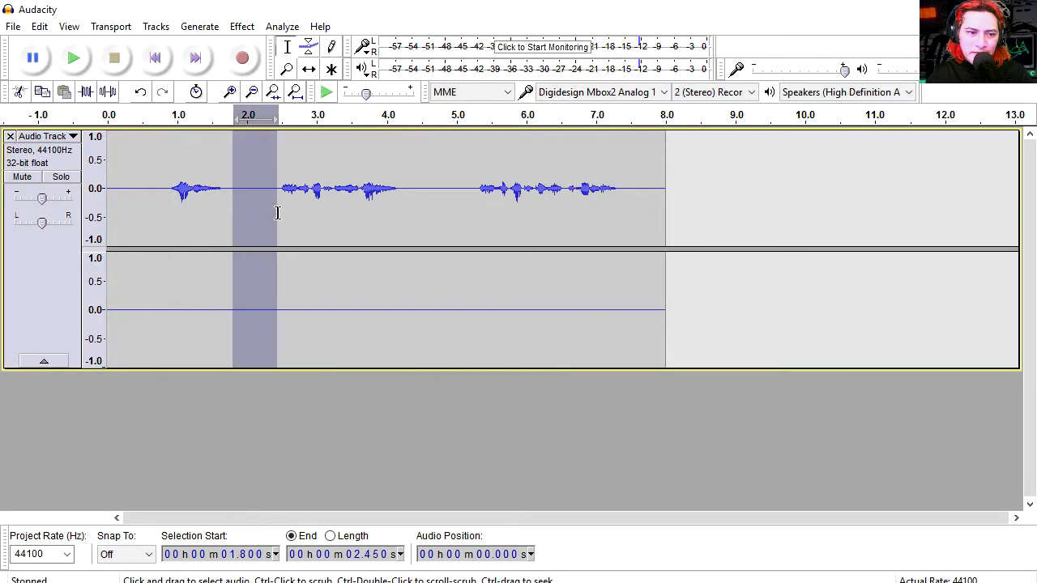
pyautogui.press('Delete')
pyautogui.moveTo(372, 208); pyautogui.dragTo(423, 209)
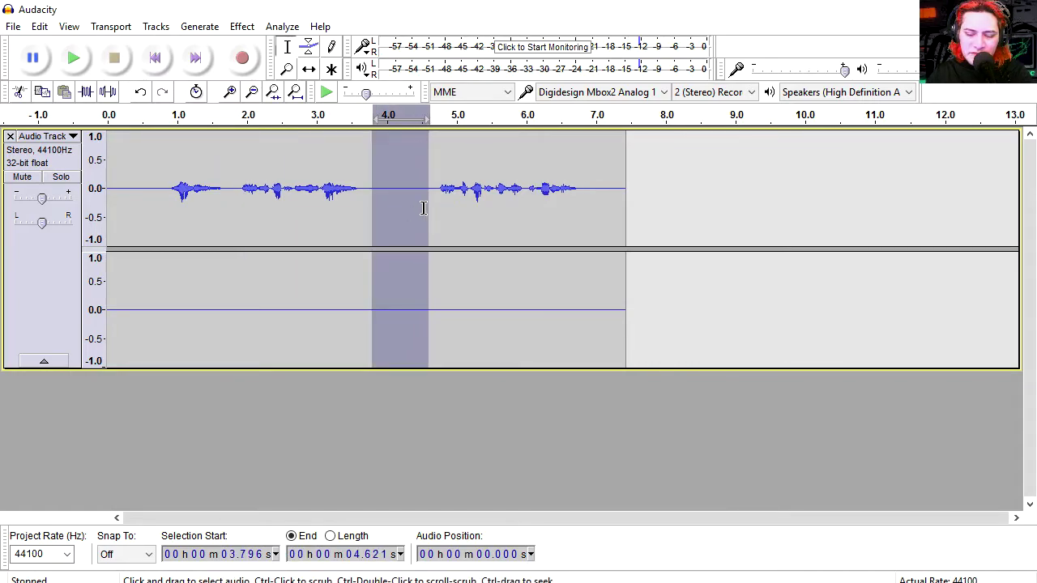
pyautogui.press('Delete')
# Step: Normalize the clip to a maximum amplitude of -0.0 dB
pyautogui.click(208, 27)
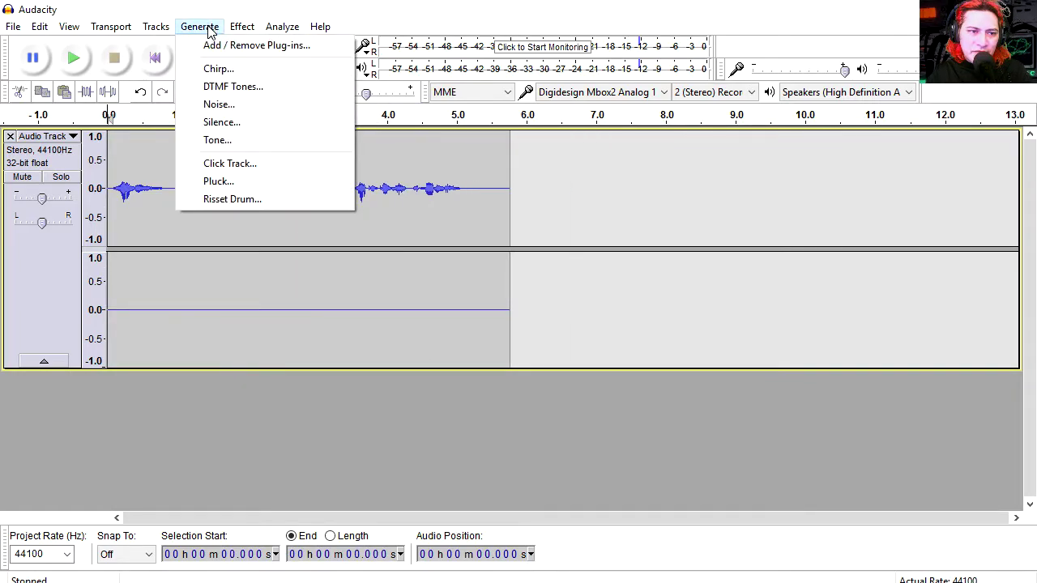
pyautogui.click(241, 27)
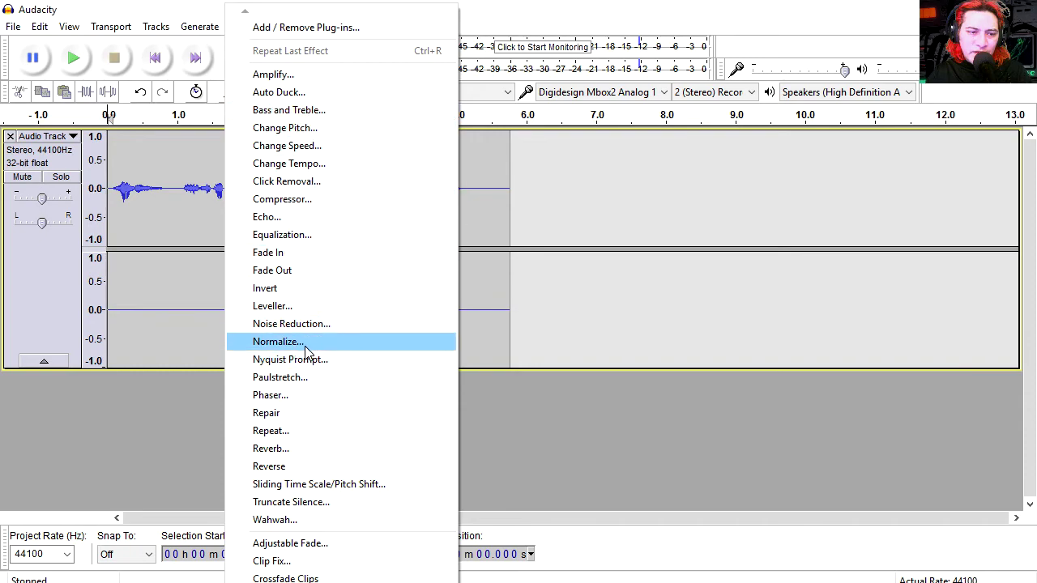
pyautogui.click(279, 342)
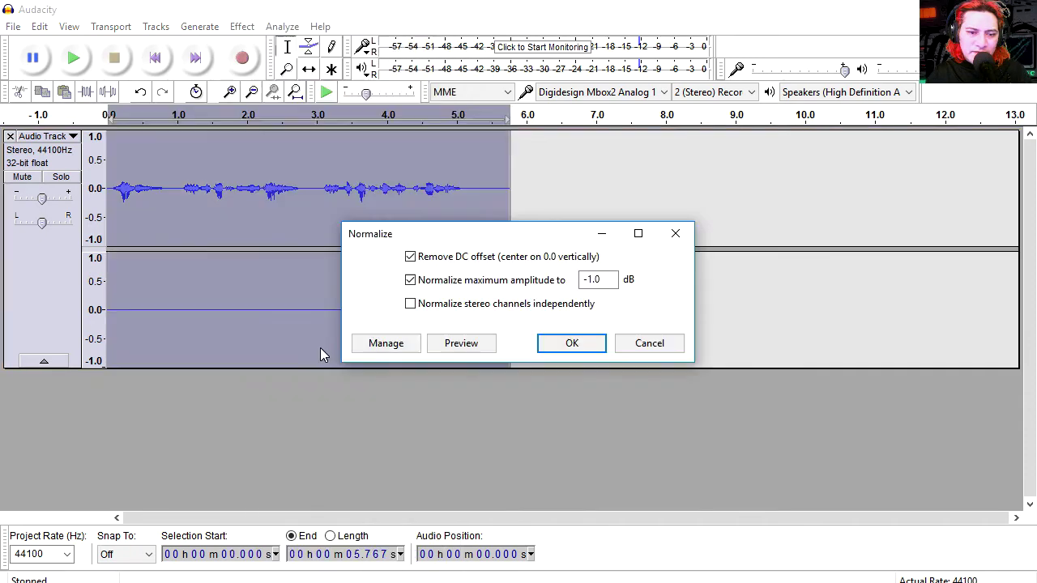
pyautogui.doubleClick(589, 279)
pyautogui.write('-0.0')
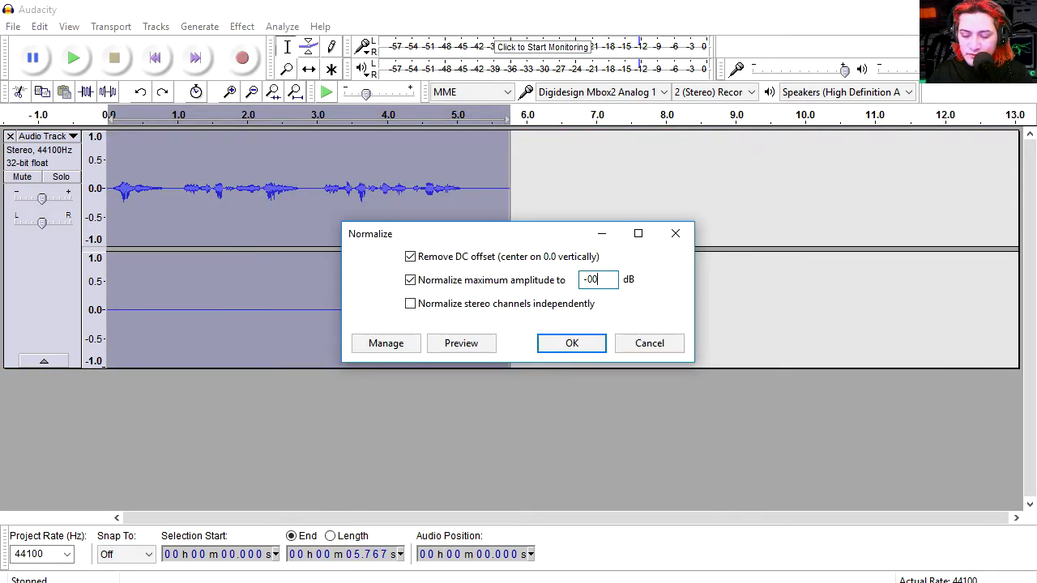
pyautogui.click(572, 347)
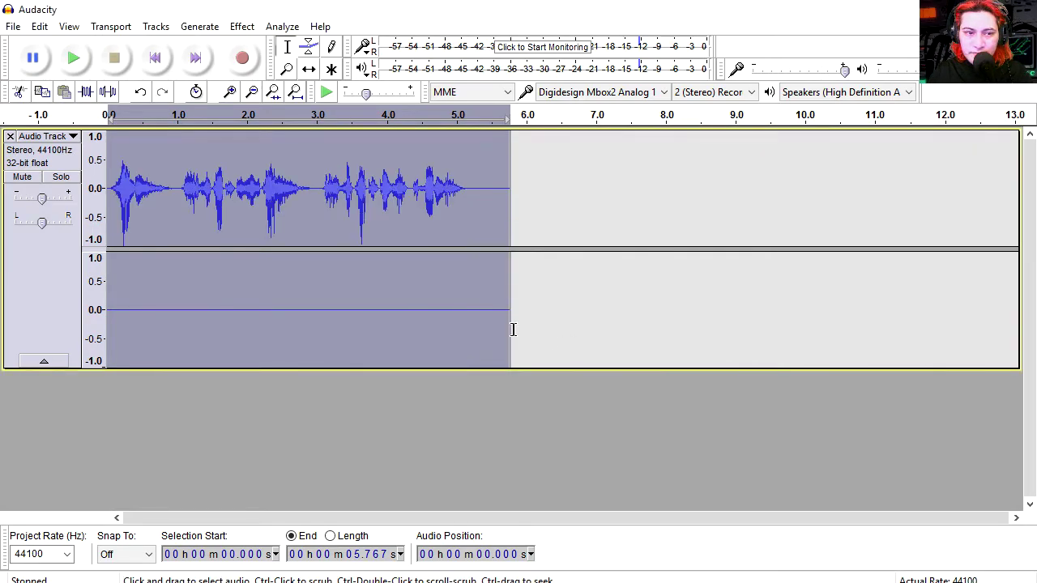
# Step: Play back the normalized clip and mark where the speech ends
pyautogui.click(114, 192)
pyautogui.press('space')
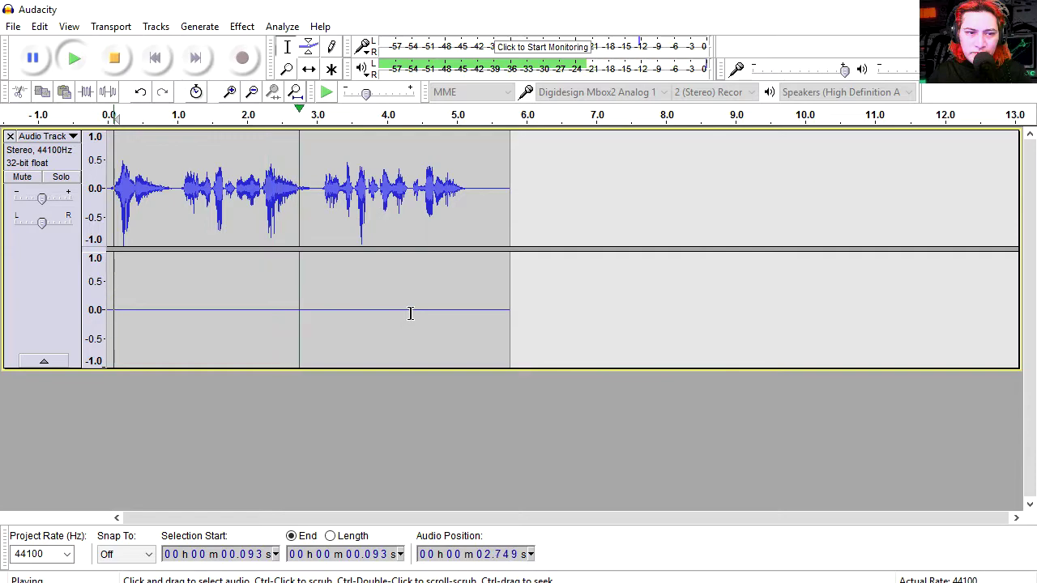
pyautogui.click(458, 204)
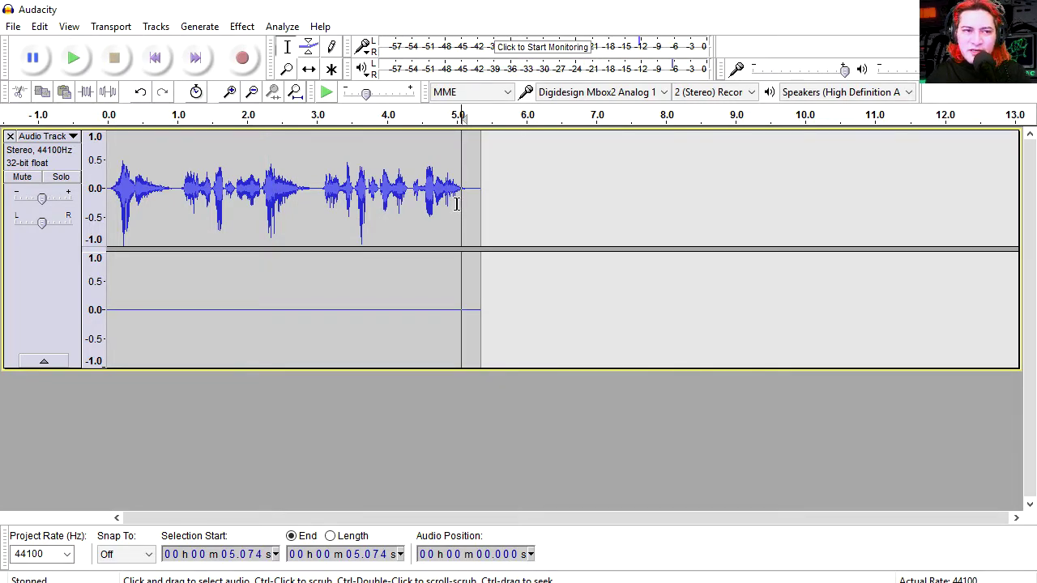
# Step: Apply Change Pitch at -22% (-4.30 semitones), previewing the deeper voice before applying
pyautogui.click(241, 28)
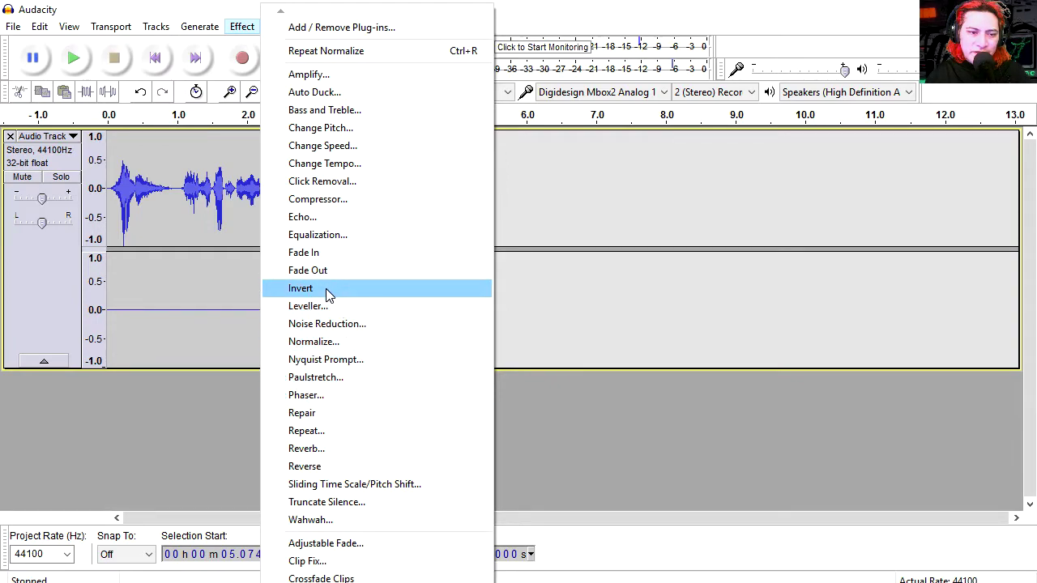
pyautogui.click(350, 134)
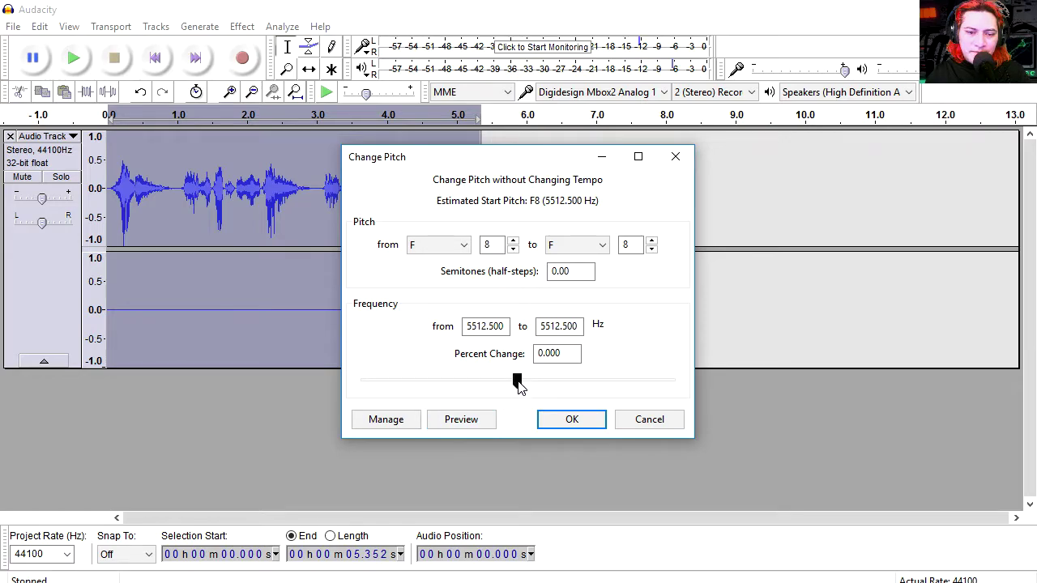
pyautogui.moveTo(516, 381); pyautogui.dragTo(500, 381)
pyautogui.click(475, 429)
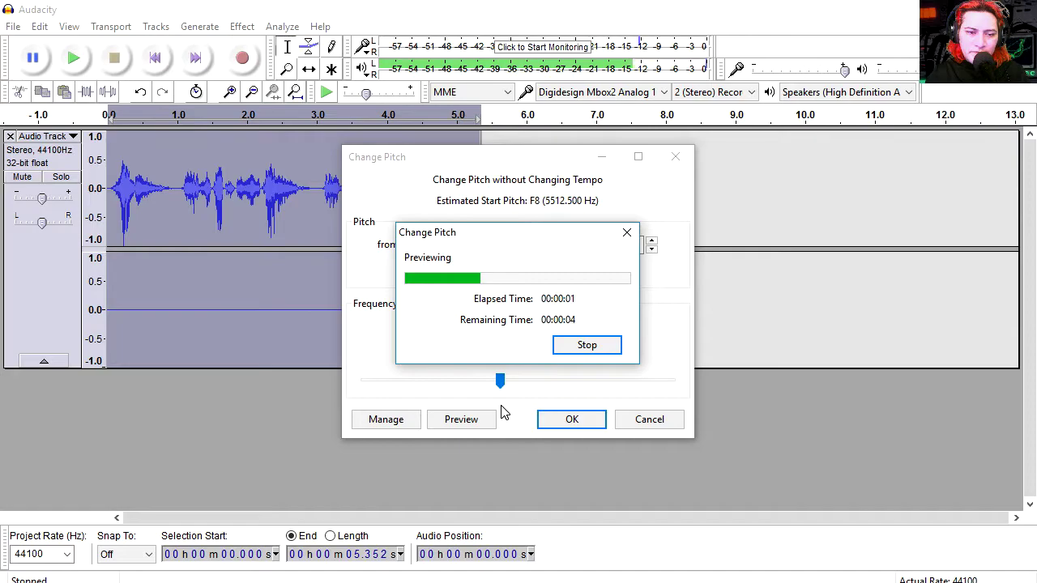
pyautogui.click(588, 347)
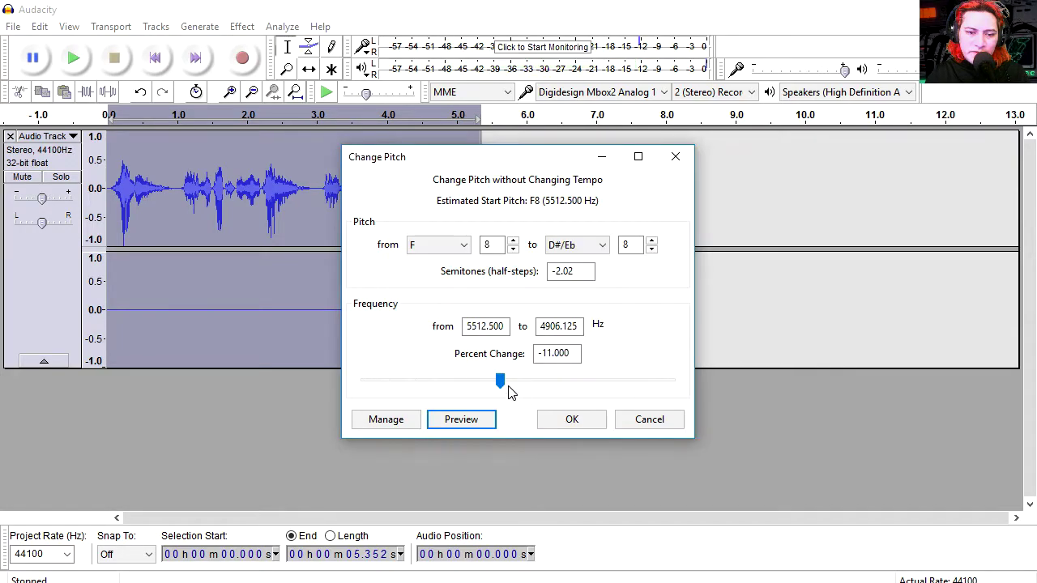
pyautogui.moveTo(500, 381); pyautogui.dragTo(483, 382)
pyautogui.click(467, 420)
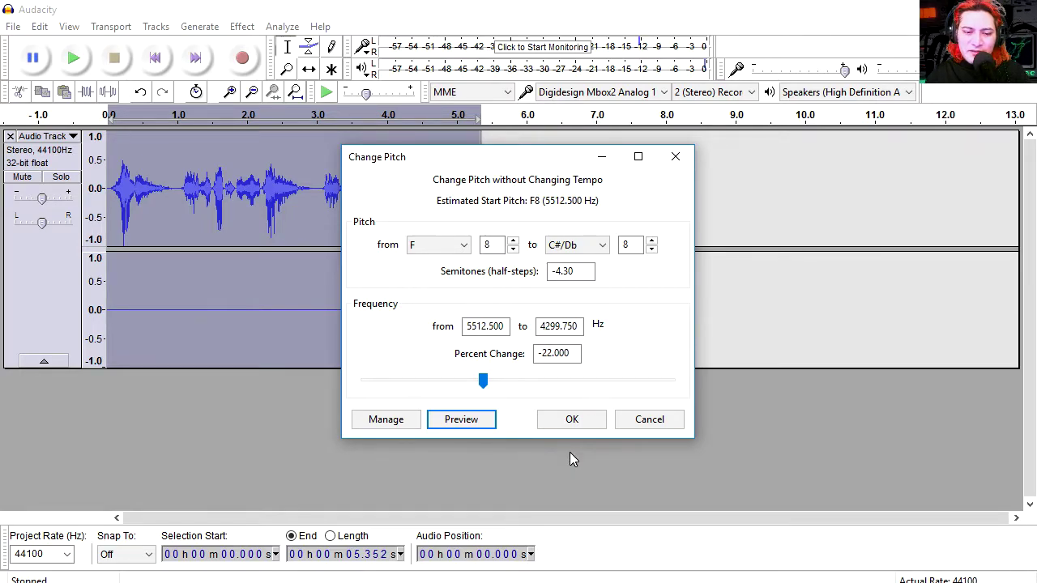
pyautogui.click(581, 431)
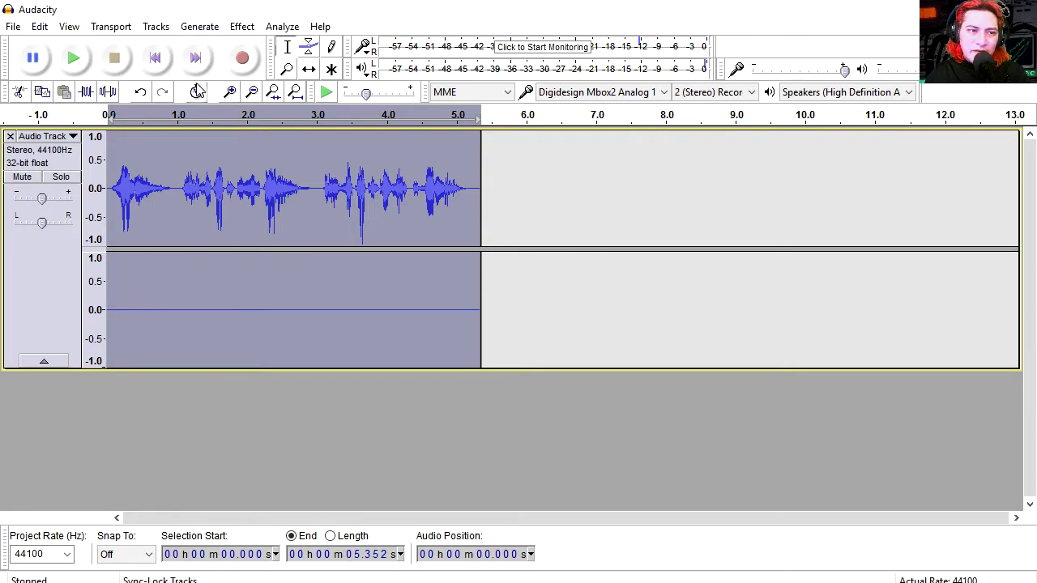
pyautogui.click(202, 27)
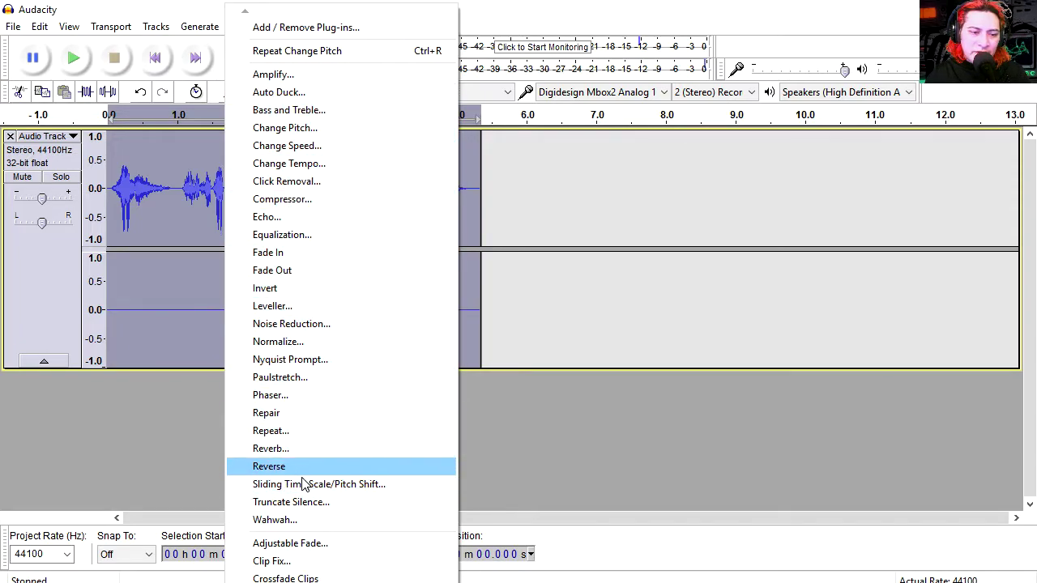
# Step: Apply an Echo with 0.007 s delay and 0.5 decay after previewing it
pyautogui.click(381, 217)
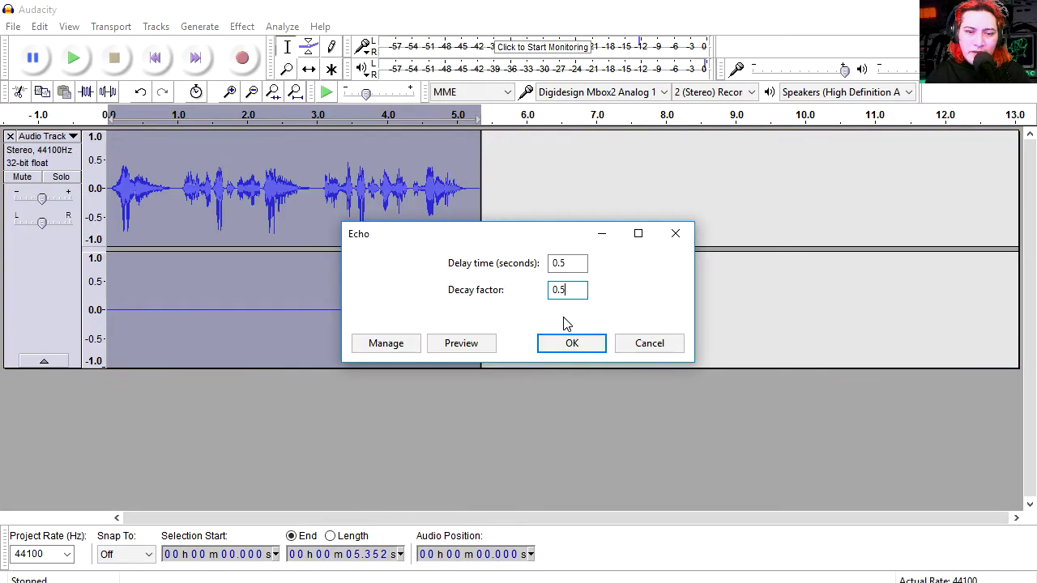
pyautogui.click(560, 262)
pyautogui.write('0.007')
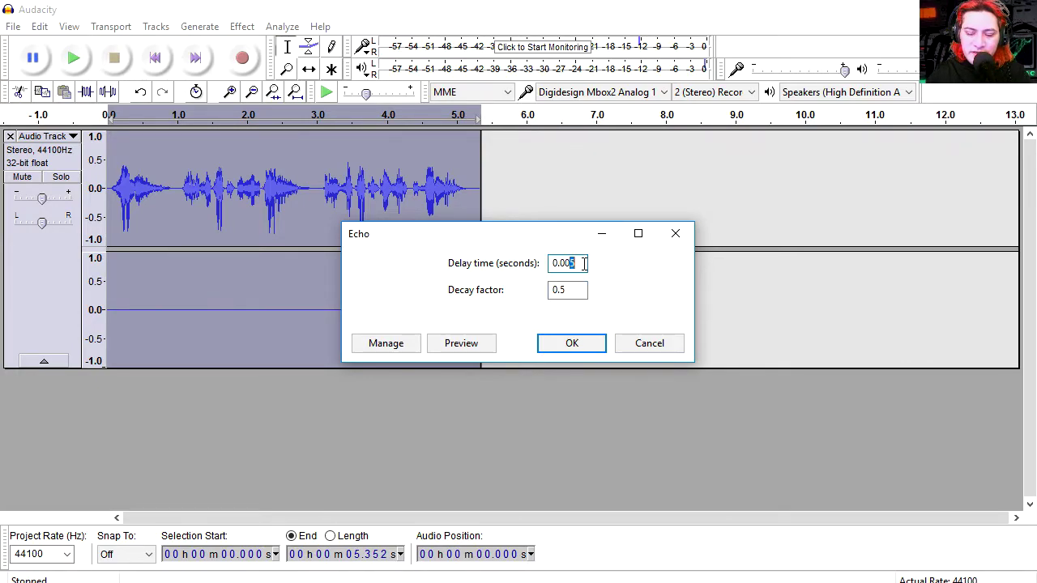
pyautogui.click(493, 345)
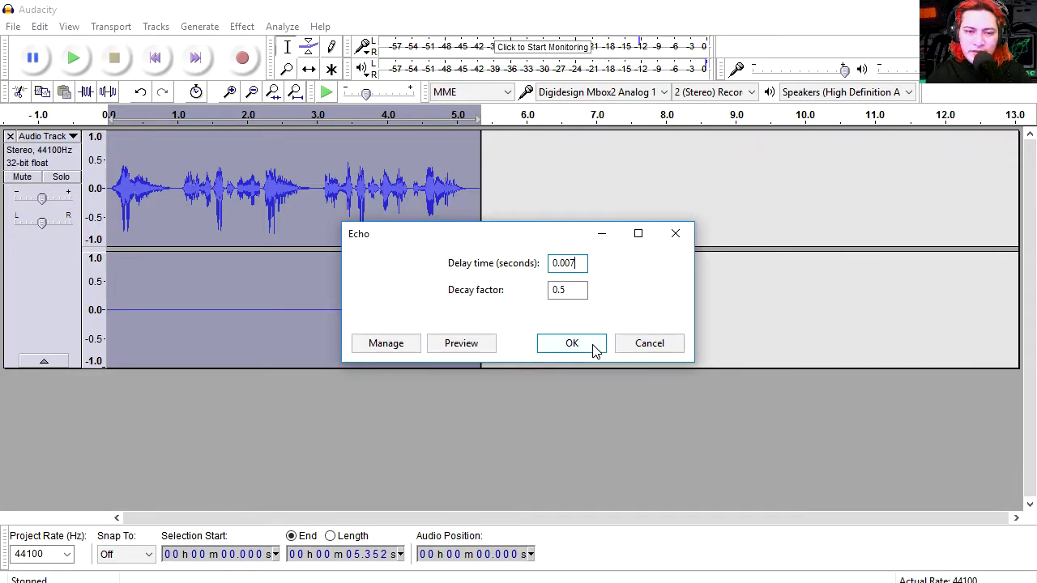
pyautogui.click(596, 349)
pyautogui.click(118, 199)
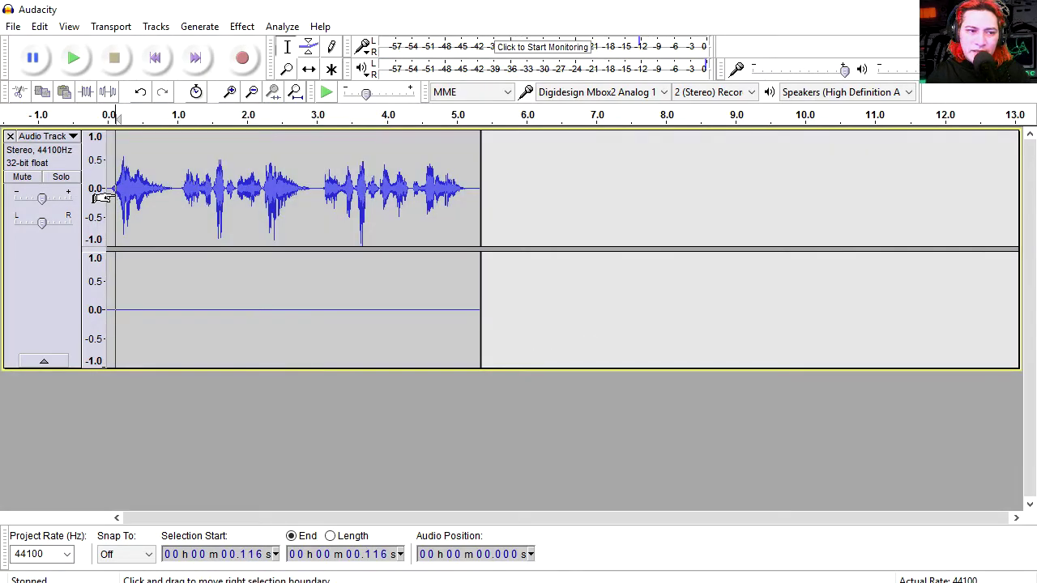
pyautogui.press('Home')
pyautogui.press('space')
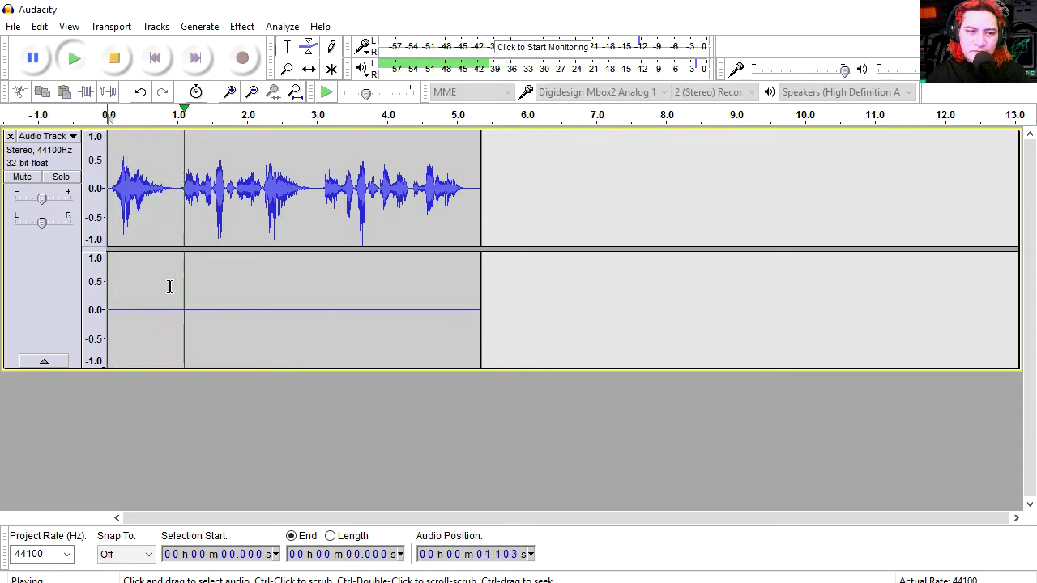